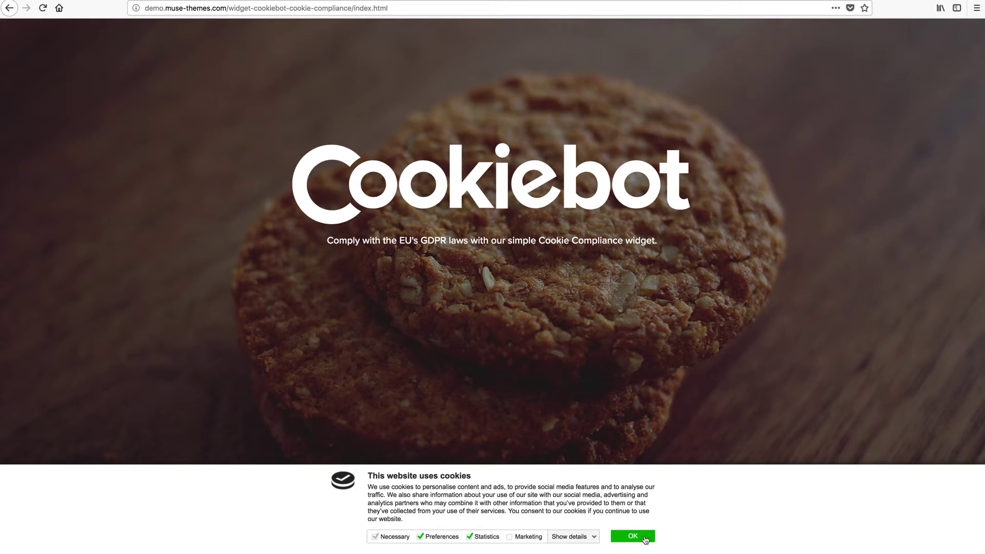
# - Expand, then collapse again, the cookie declaration details in the Muse Themes demo banner
pyautogui.click(594, 538)
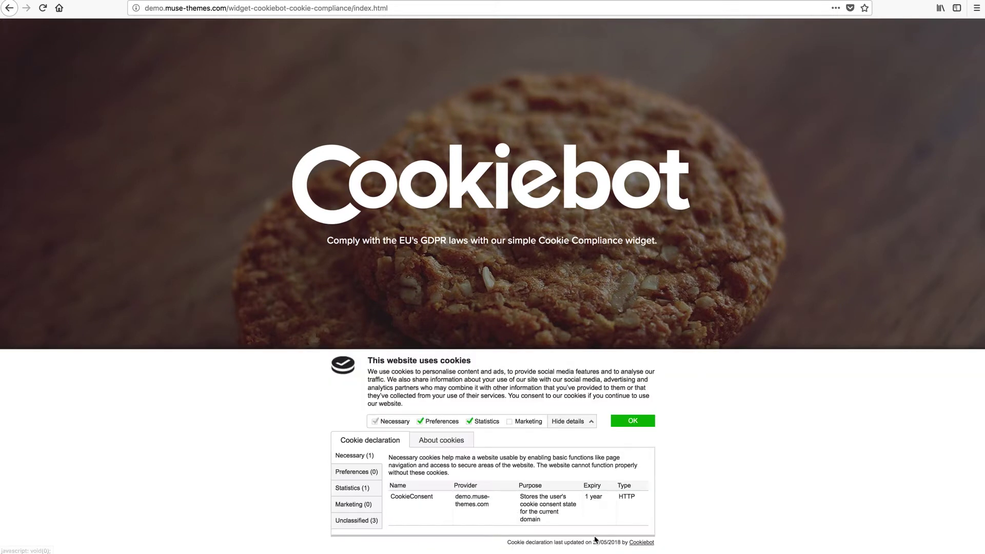
pyautogui.click(593, 423)
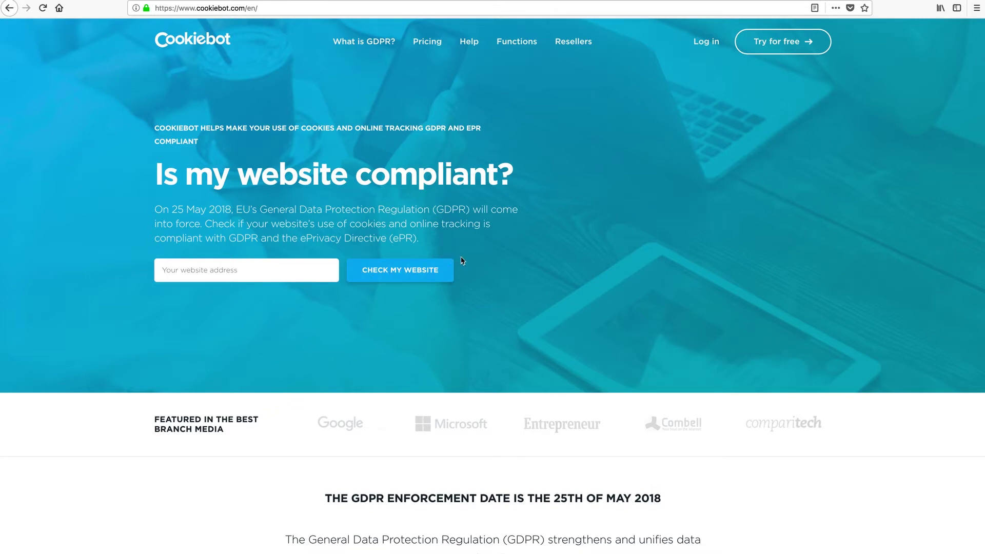
# - Review the Cookiebot Plans & pricing page, then start a free account signup
pyautogui.click(425, 45)
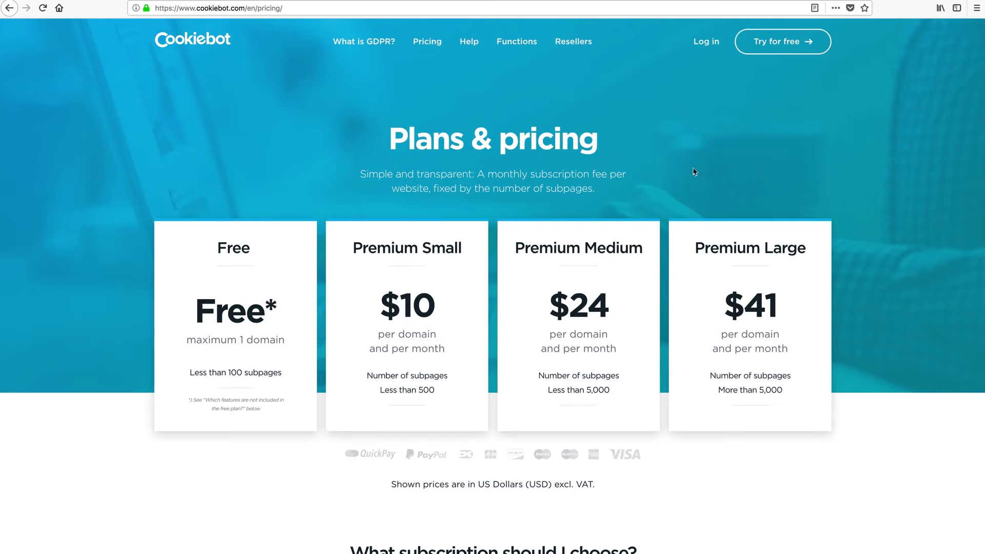
pyautogui.click(779, 45)
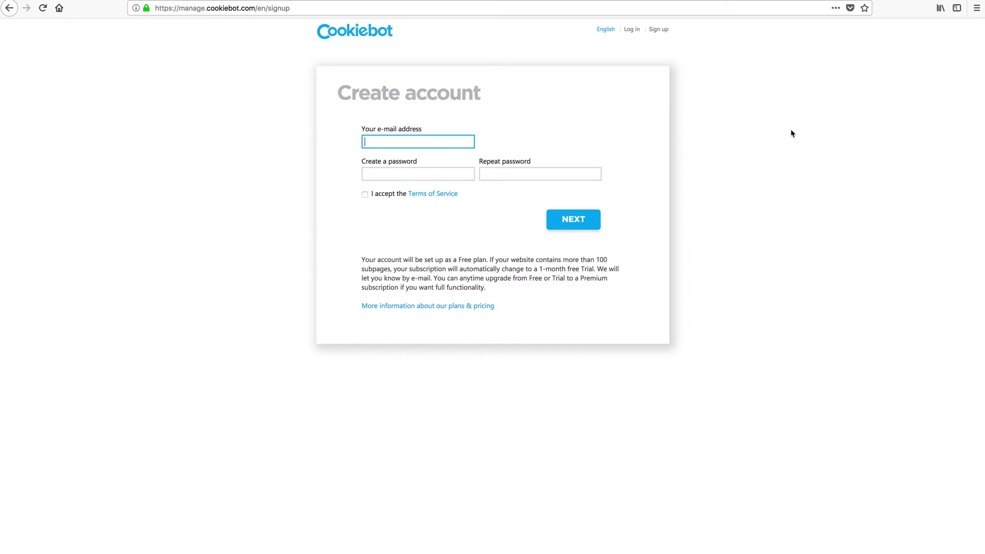
# - Register with the account e-mail and a repeated password, accepting the Terms of Service
pyautogui.press('Tab')
pyautogui.write('**********')
pyautogui.press('Tab')
pyautogui.write('**********')
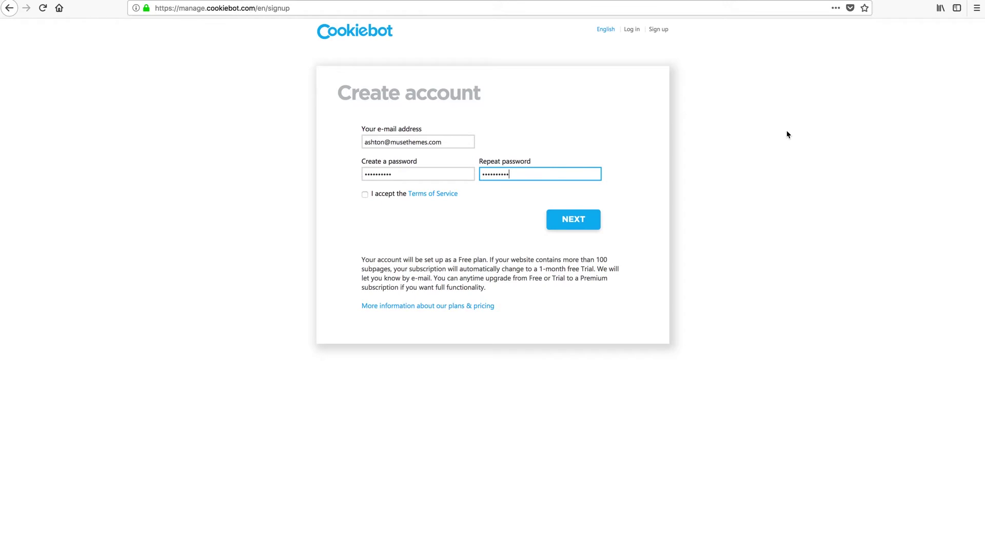
pyautogui.click(365, 194)
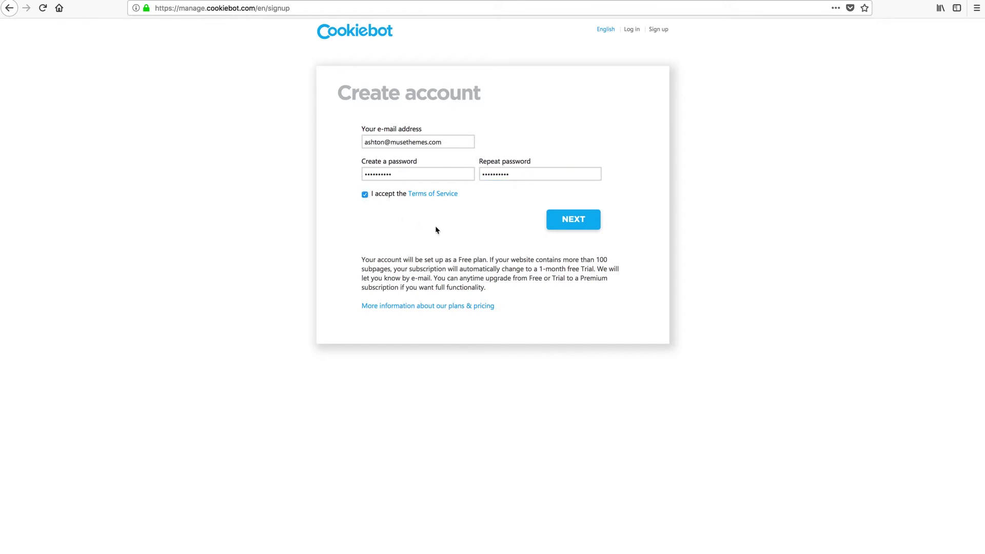
pyautogui.click(569, 219)
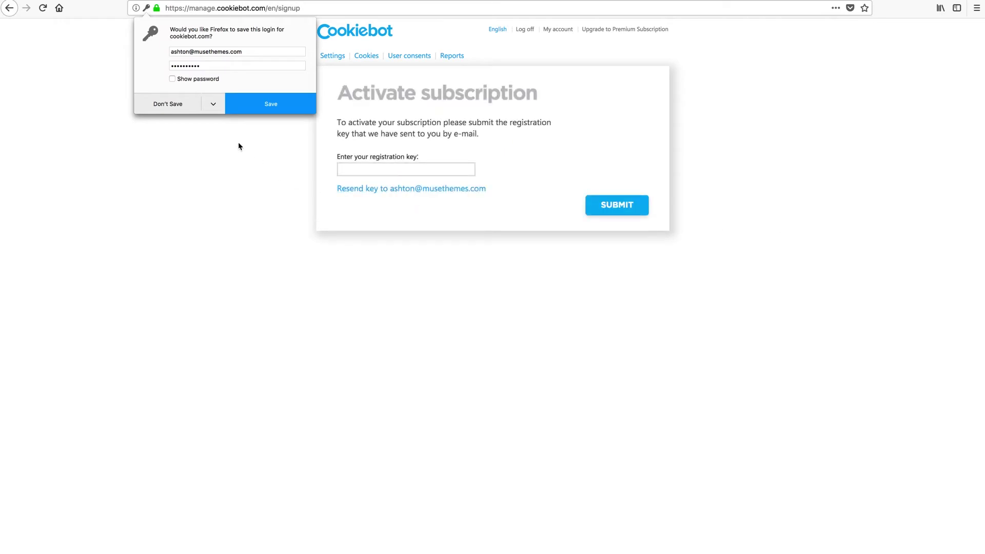
# - Decline Firefox's offer to save the new Cookiebot login
pyautogui.click(178, 104)
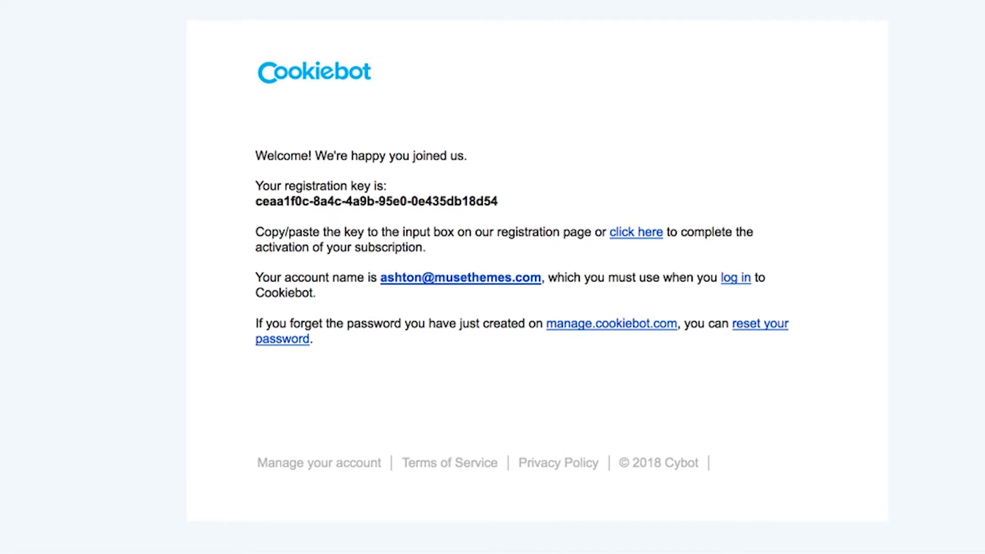
# - Select the registration key in the Cookiebot welcome e-mail
pyautogui.moveTo(255, 201); pyautogui.dragTo(497, 202)
pyautogui.press('super+c')
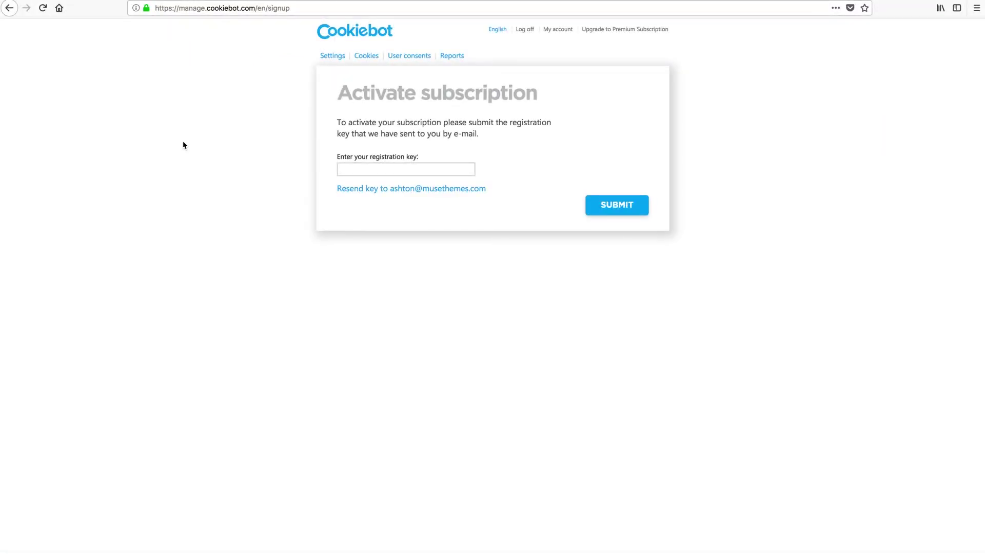
# - Paste the registration key to activate the subscription, then open Settings
pyautogui.click(359, 172)
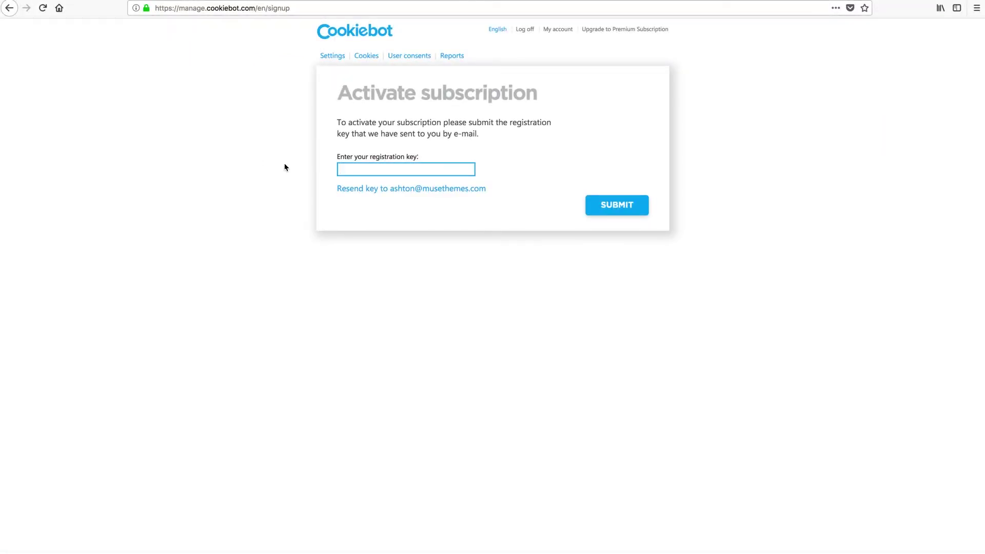
pyautogui.press('super+v')
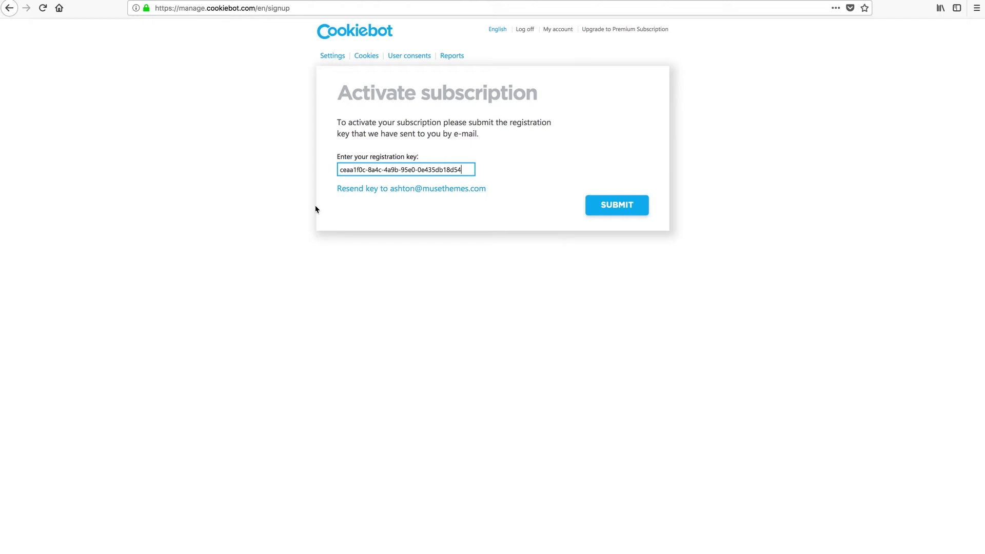
pyautogui.click(619, 205)
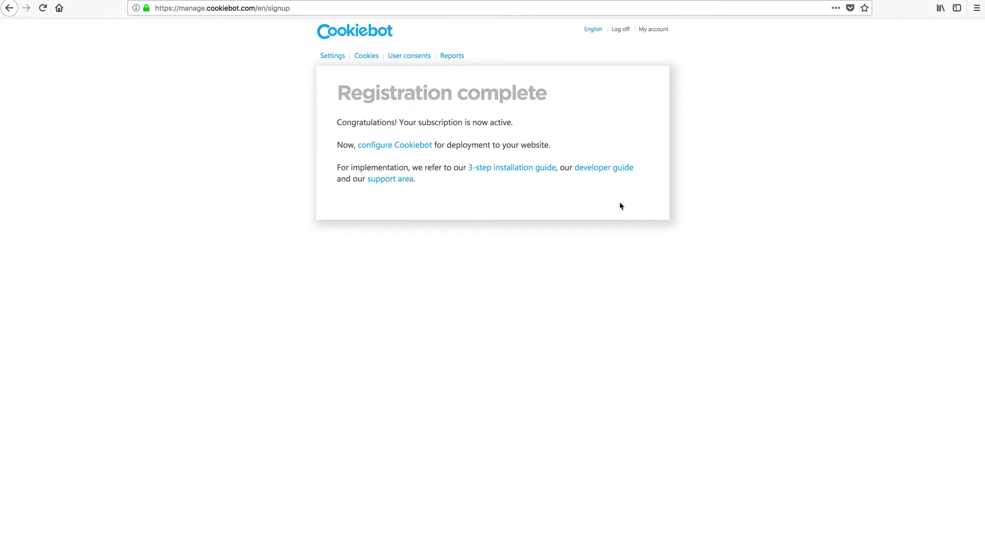
pyautogui.click(331, 57)
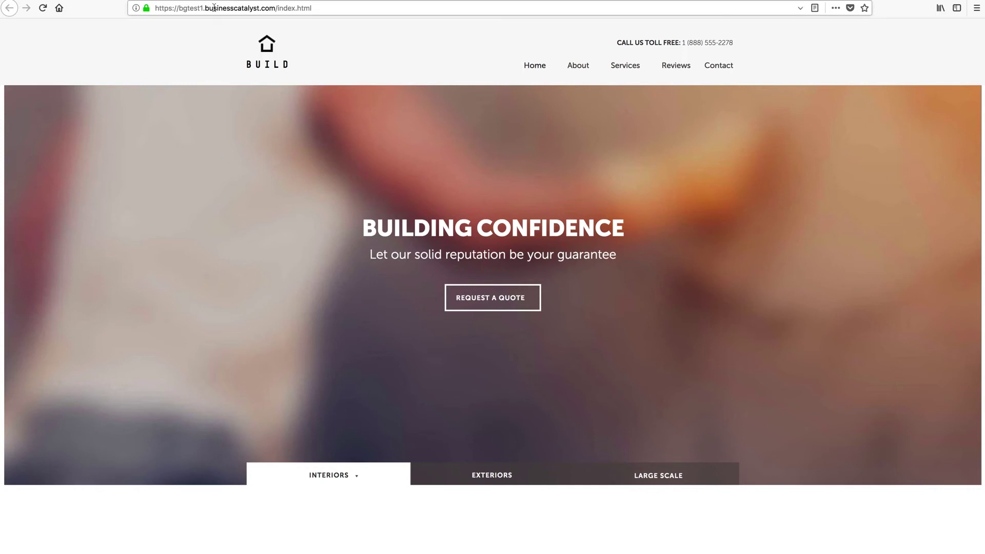
# - Select the domain bgtest1.businesscatalyst.com in the site's address bar
pyautogui.click(235, 8)
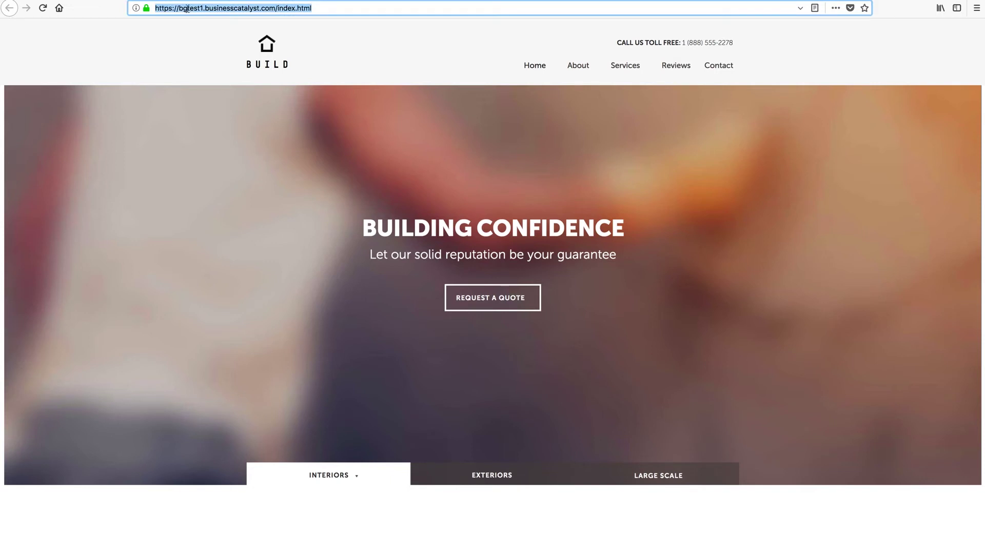
pyautogui.click(187, 8)
pyautogui.moveTo(179, 8); pyautogui.dragTo(276, 9)
pyautogui.press('super+c')
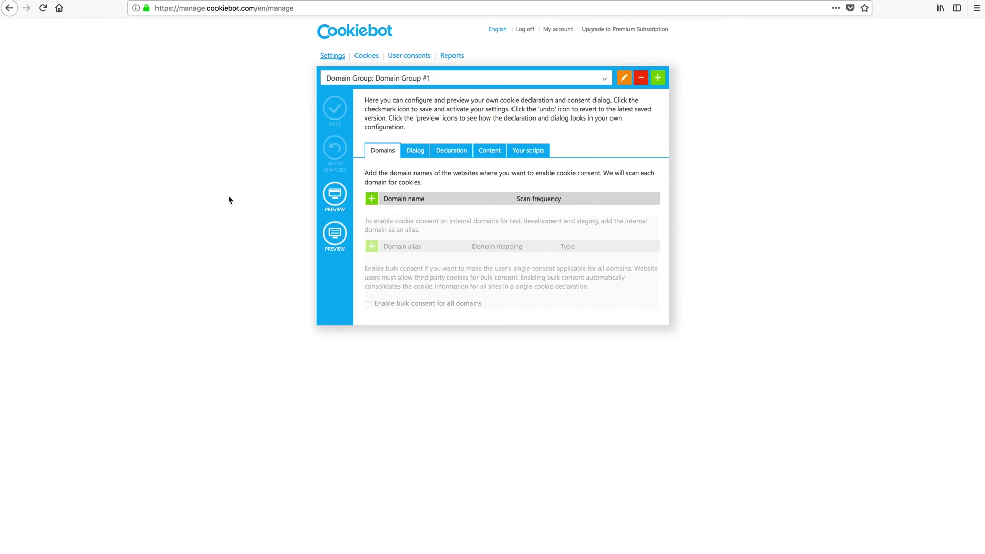
# - Add bgtest1.businesscatalyst.com as a new domain in Domain Group #1 and save
pyautogui.click(372, 199)
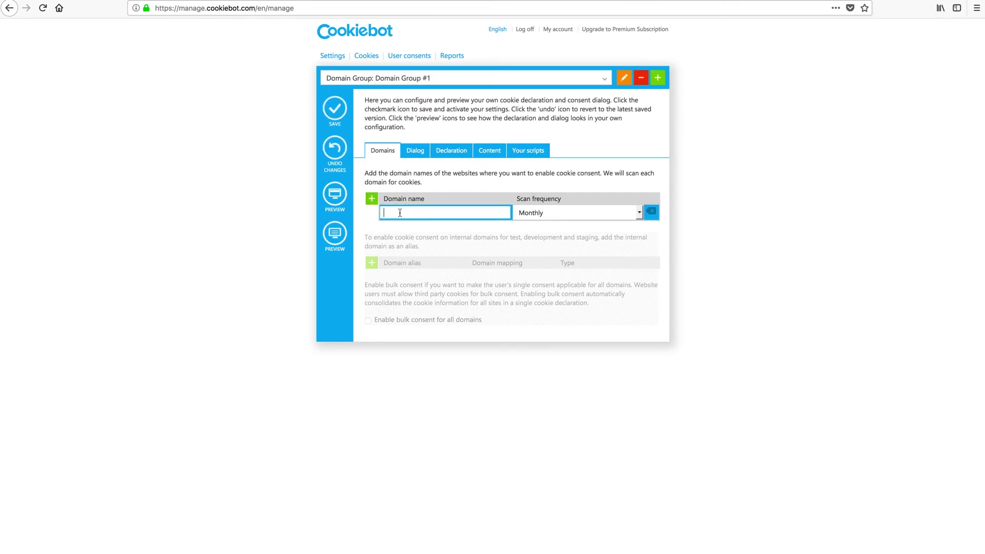
pyautogui.press('super+v')
pyautogui.click(370, 219)
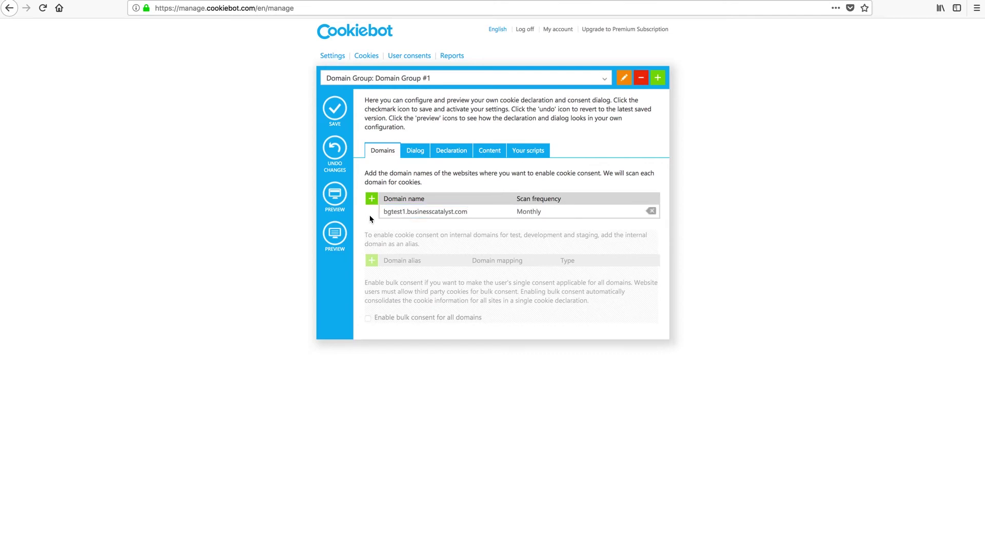
pyautogui.click(333, 109)
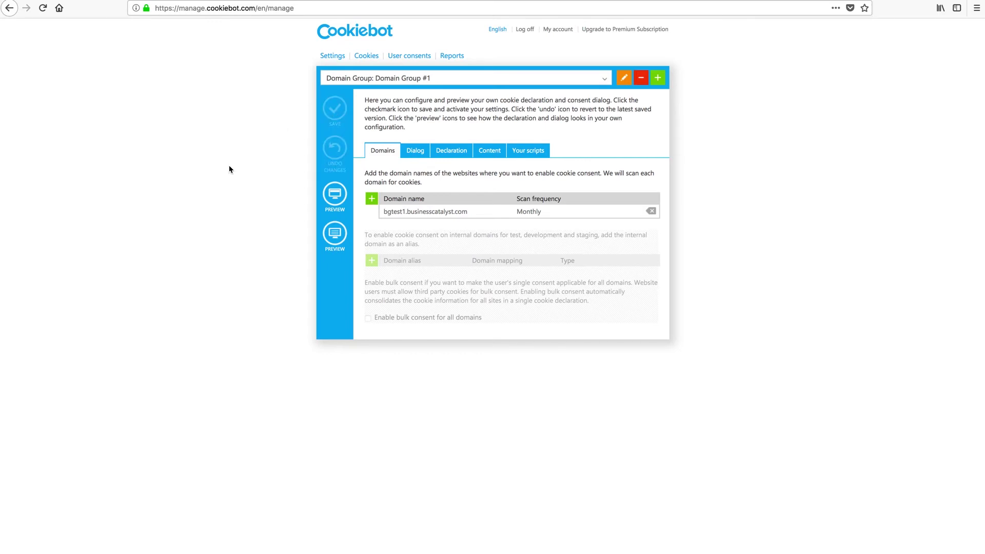
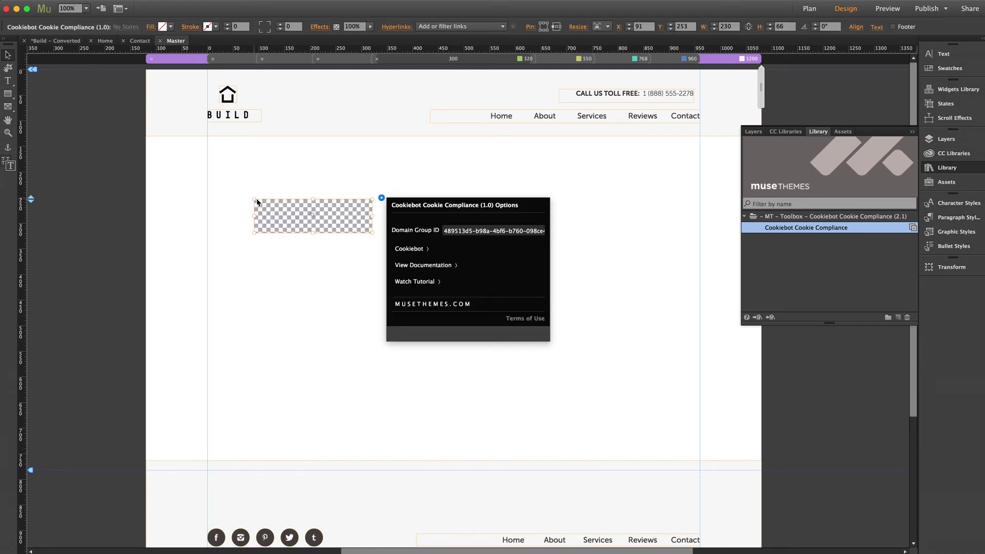
# - Move the Cookiebot widget off the page onto the left pasteboard, at about X -365, Y 163
pyautogui.click(333, 172)
pyautogui.click(947, 168)
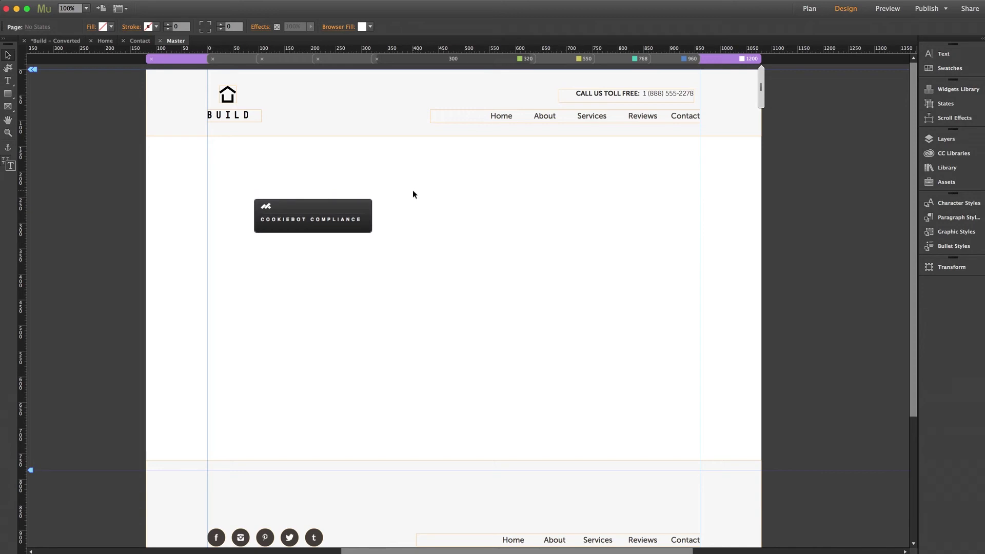
pyautogui.moveTo(324, 219); pyautogui.dragTo(102, 178)
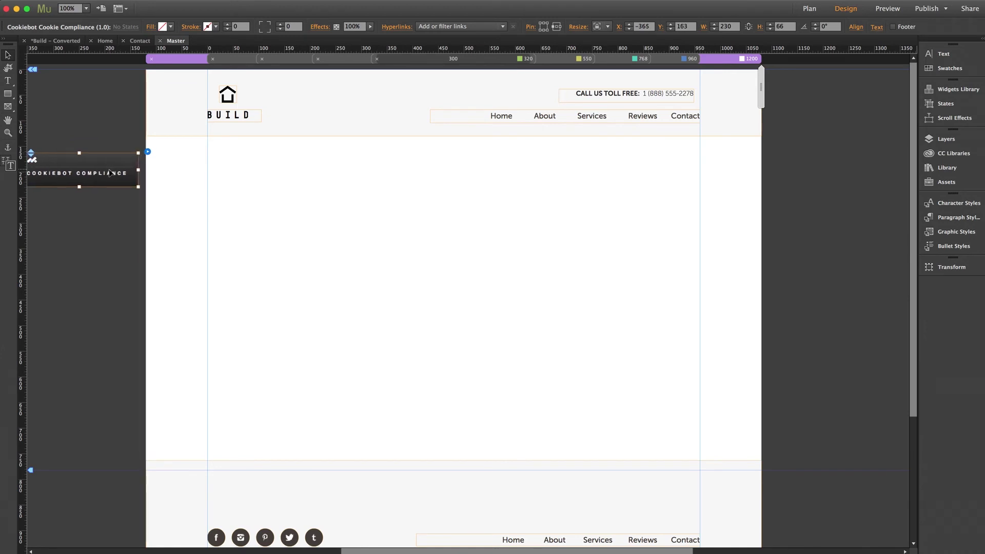
pyautogui.click(113, 133)
pyautogui.hscroll(-3, 114, 132)
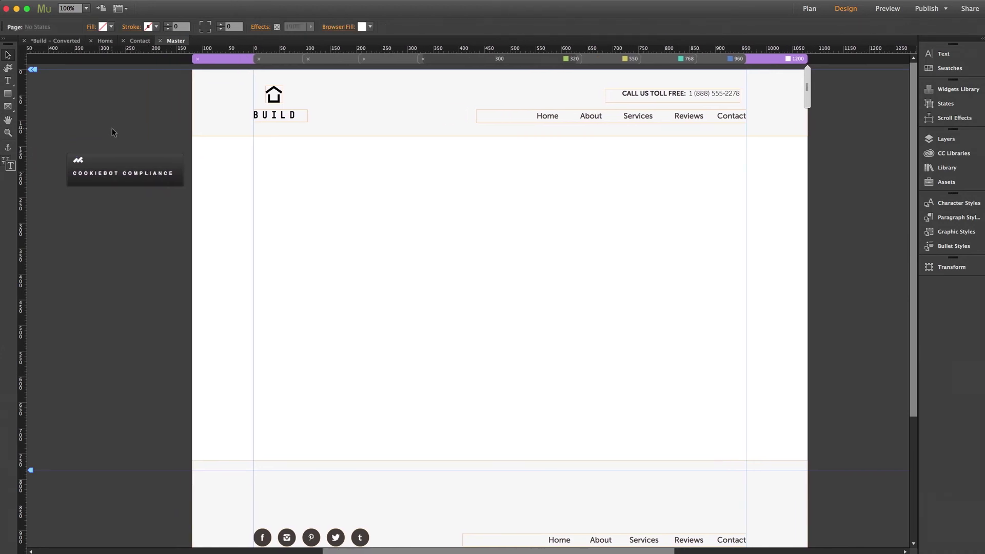
pyautogui.click(154, 157)
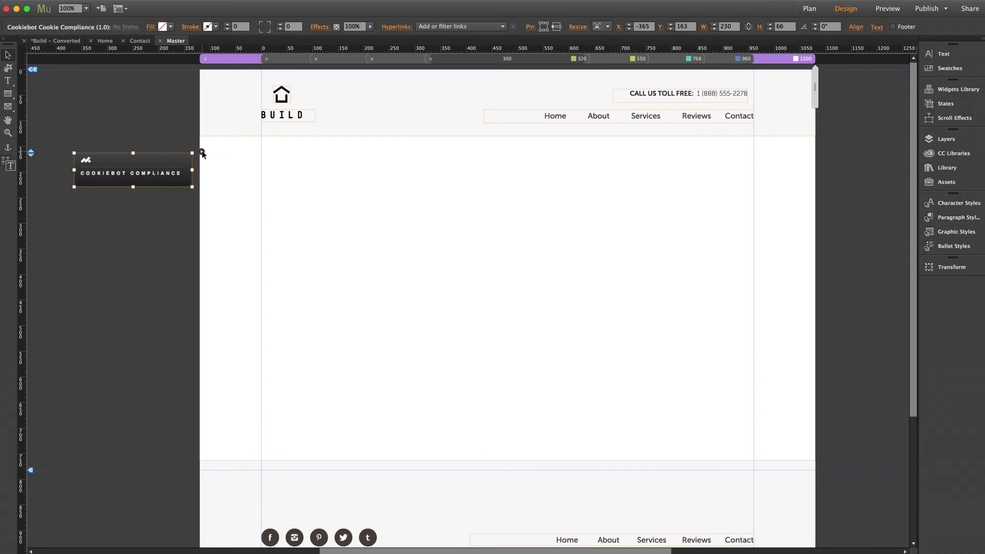
pyautogui.click(201, 153)
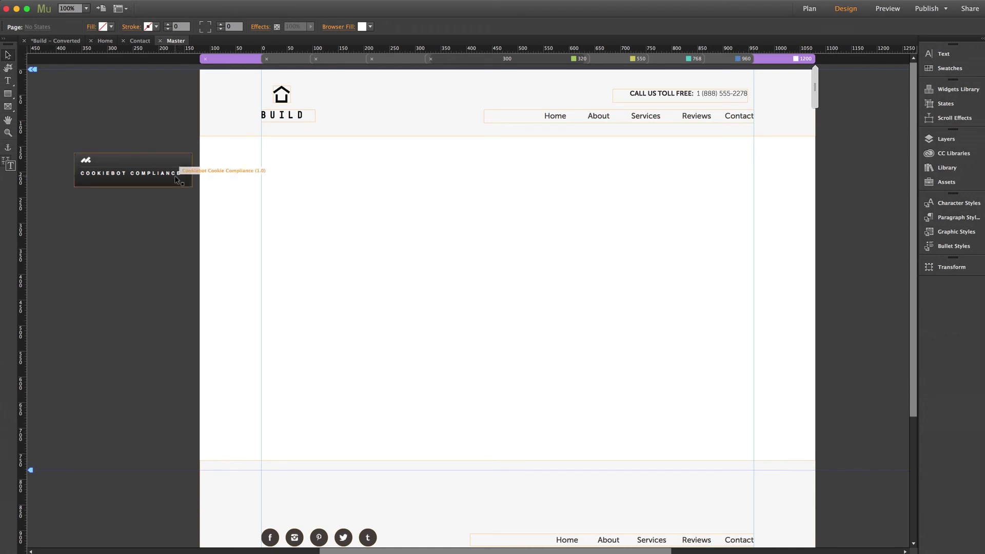
# - Replace the widget's Domain Group ID with the new pasted ID and confirm it
pyautogui.click(175, 179)
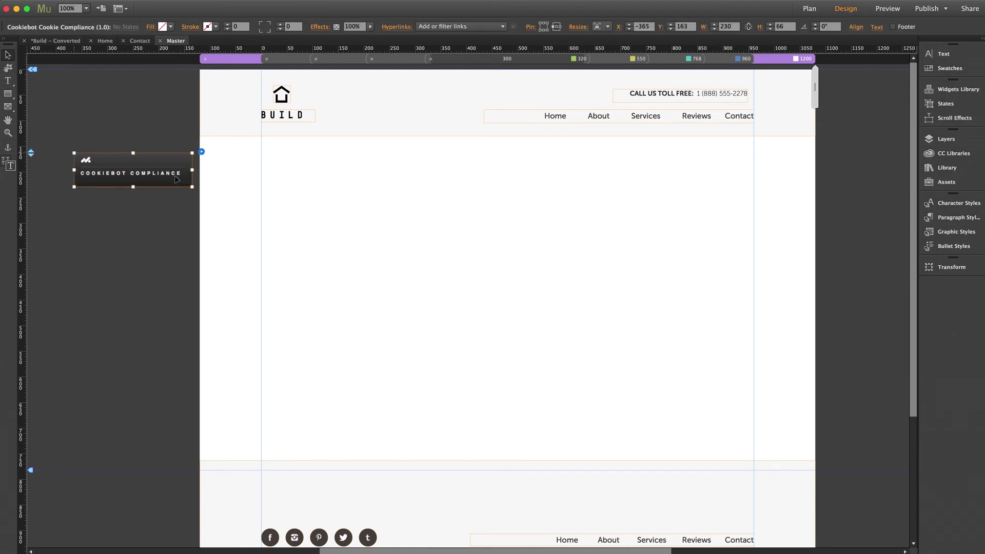
pyautogui.click(202, 152)
pyautogui.click(272, 182)
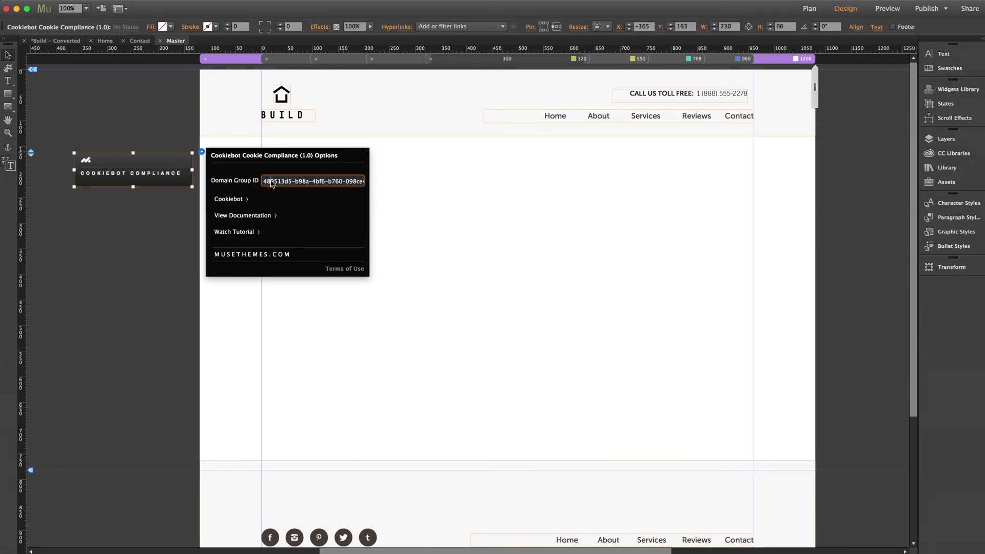
pyautogui.press('super+a')
pyautogui.press('super+v')
pyautogui.press('Return')
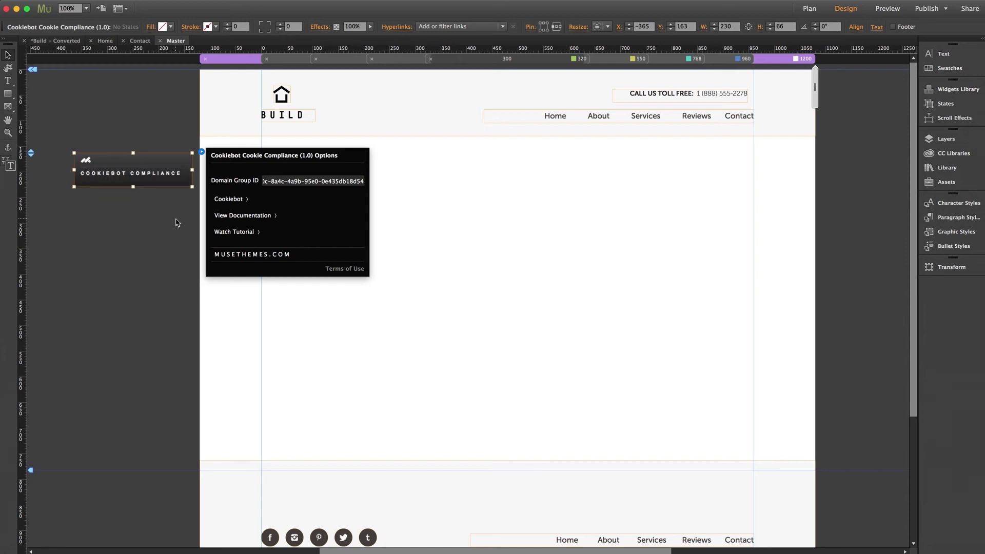
pyautogui.click(95, 135)
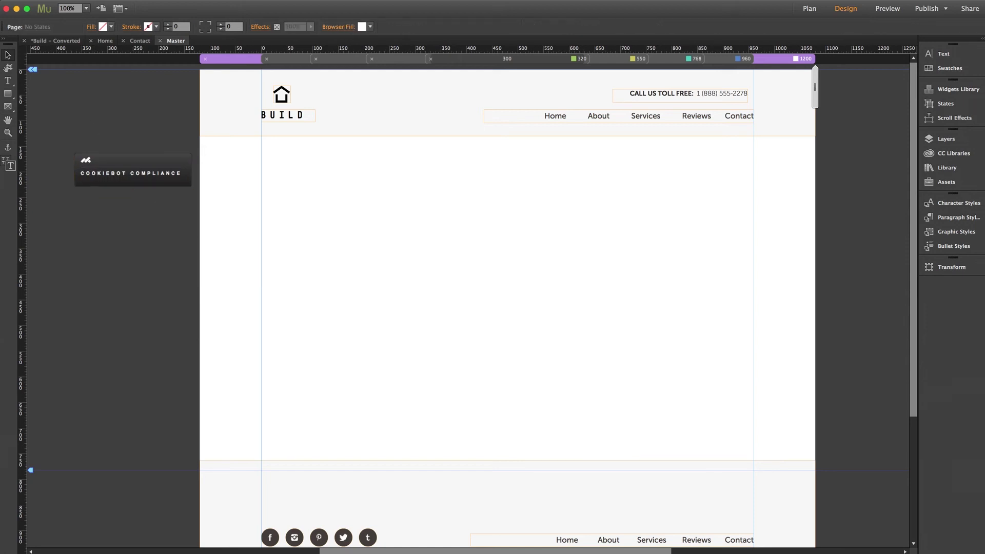
pyautogui.click(100, 0)
# - Publish to the bgtest1 Business Catalyst site, continuing past the Asset Problem warning
pyautogui.click(134, 150)
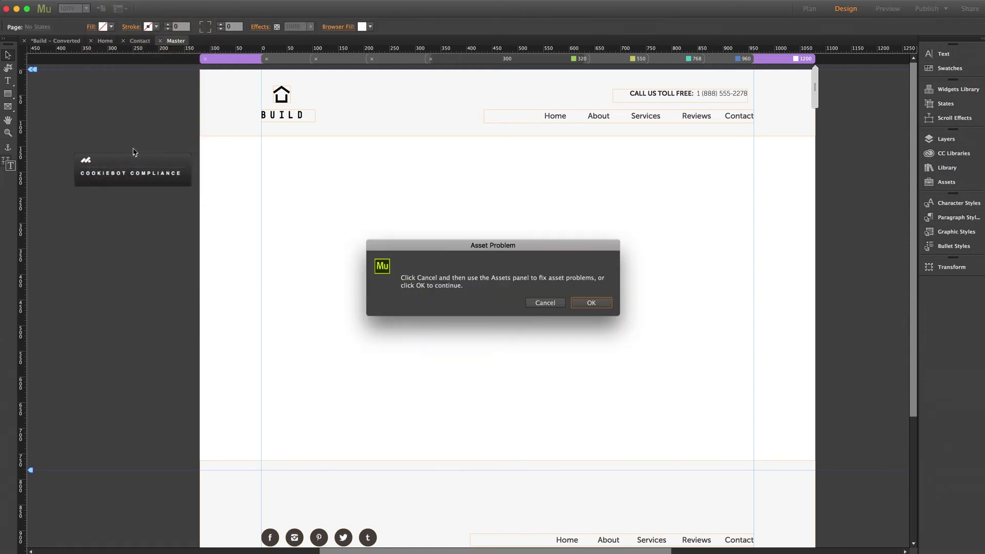
pyautogui.click(591, 303)
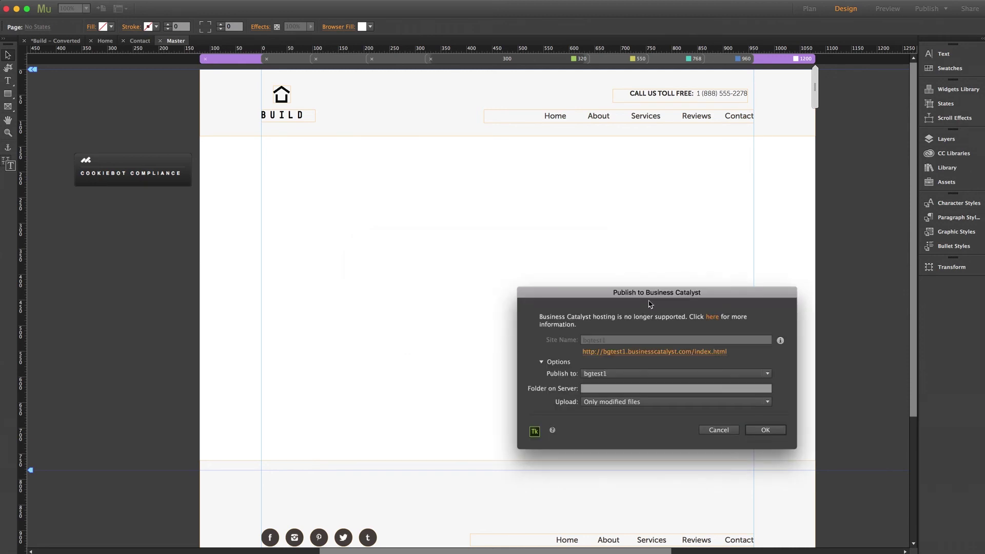
pyautogui.click(617, 312)
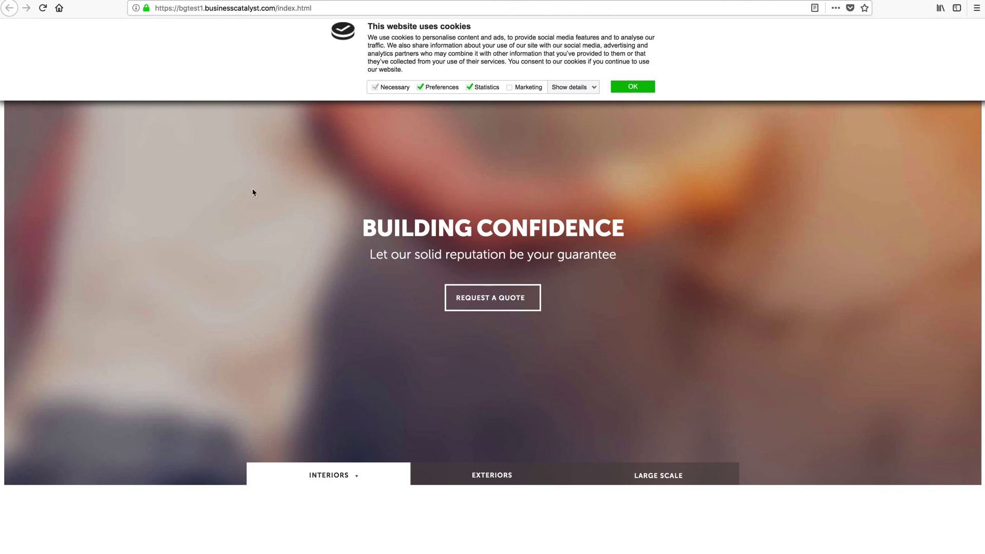
# - Switch to the Cookiebot management tab for Domain Group #1
pyautogui.hotkey('ctrl', 'Tab')
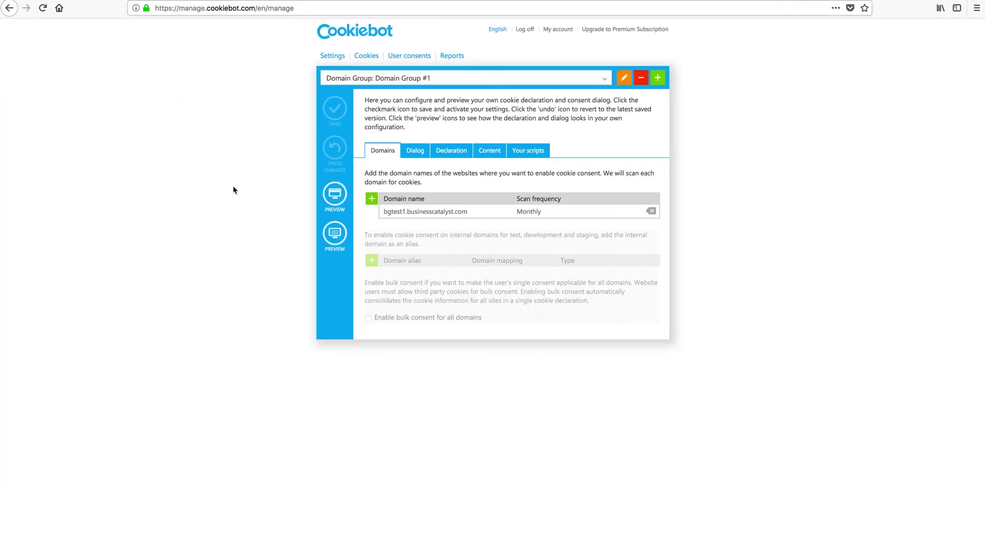
# - Change the consent dialog template from Slide down to Slide up and save
pyautogui.click(416, 153)
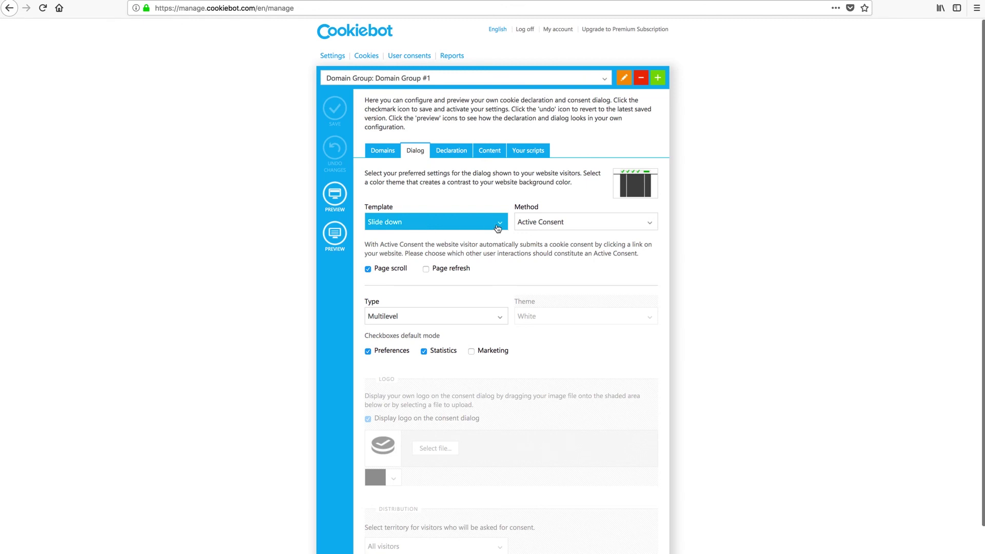
pyautogui.click(498, 226)
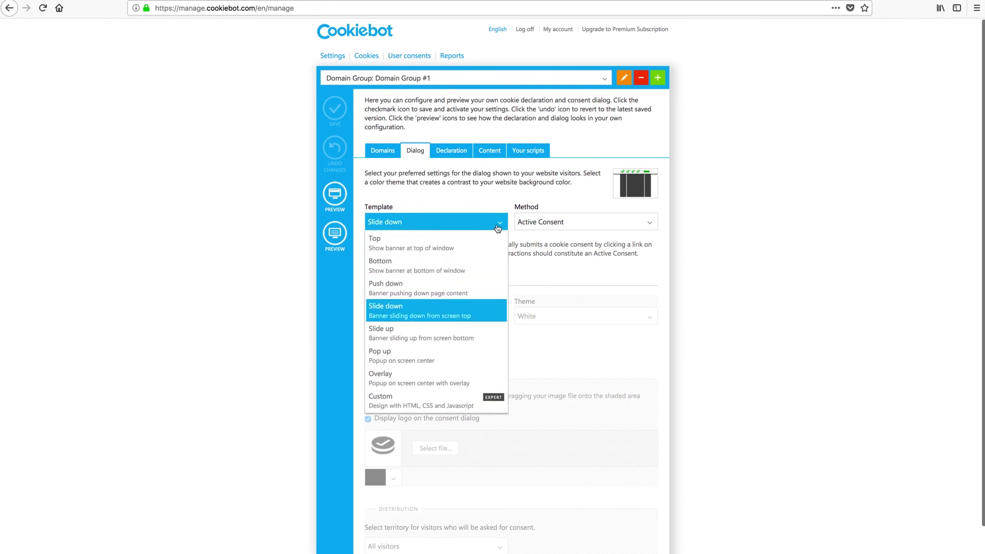
pyautogui.click(390, 338)
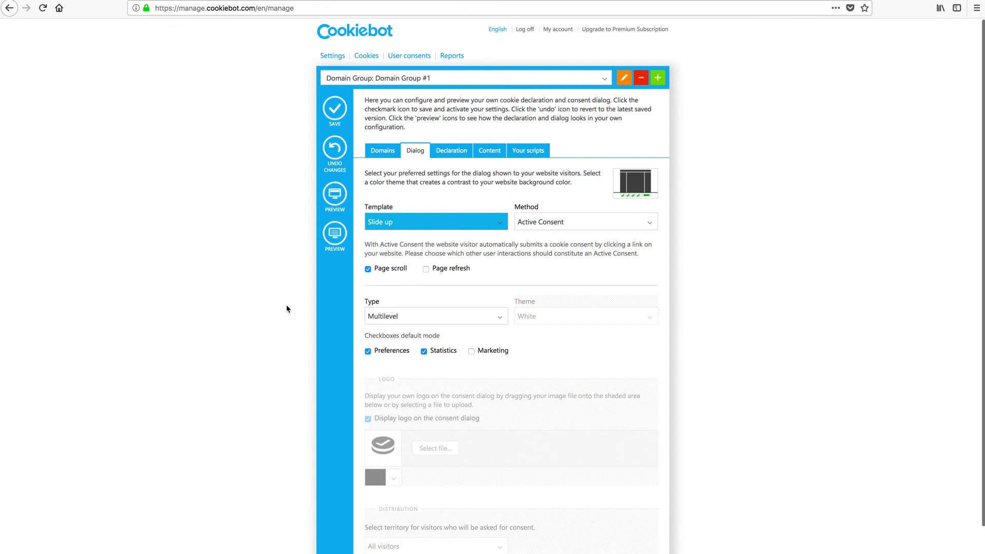
pyautogui.click(329, 114)
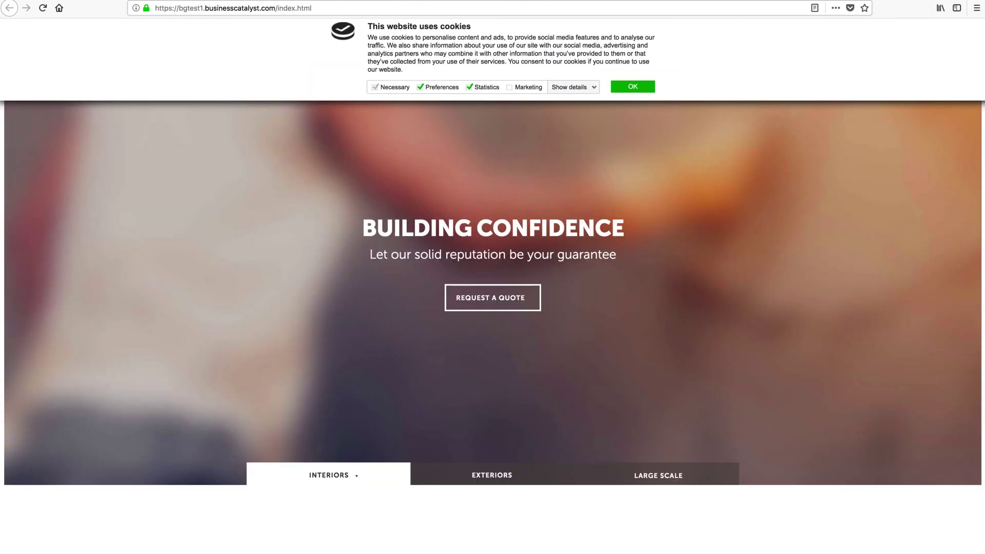
# - Reload the published site, accept the slide-up cookie banner, then go to the widget demo tab
pyautogui.click(44, 9)
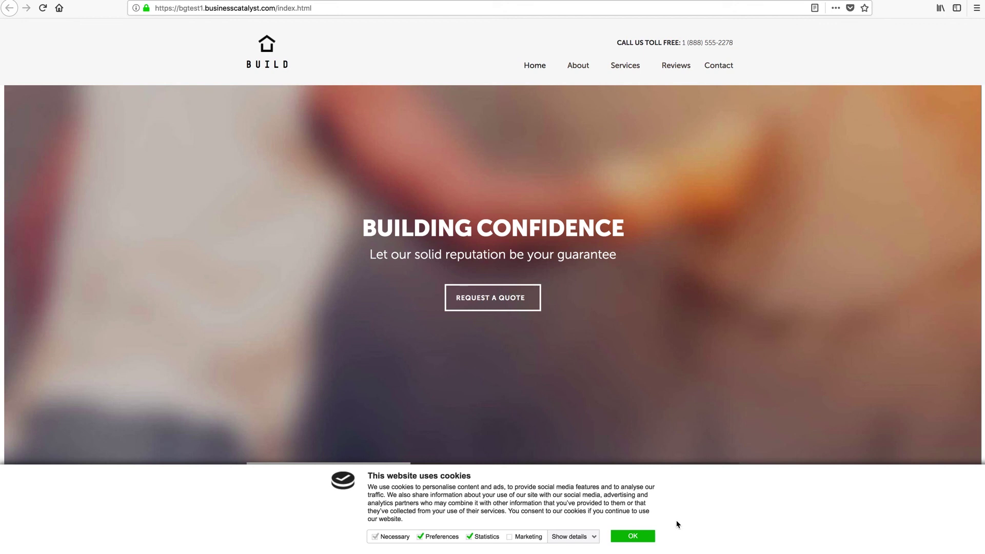
pyautogui.click(634, 536)
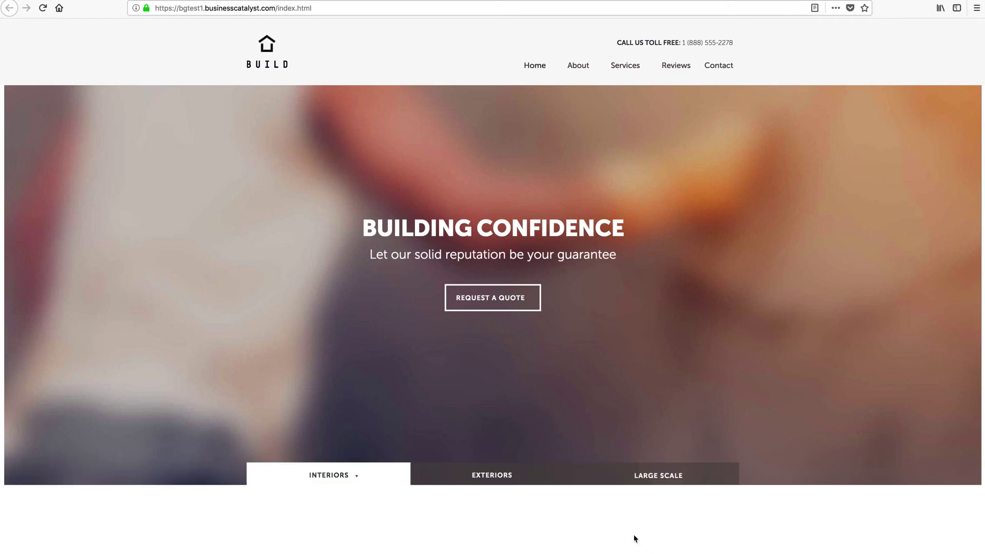
pyautogui.scroll(-2, 637, 537)
pyautogui.scroll(2, 644, 539)
pyautogui.scroll(-10, 652, 540)
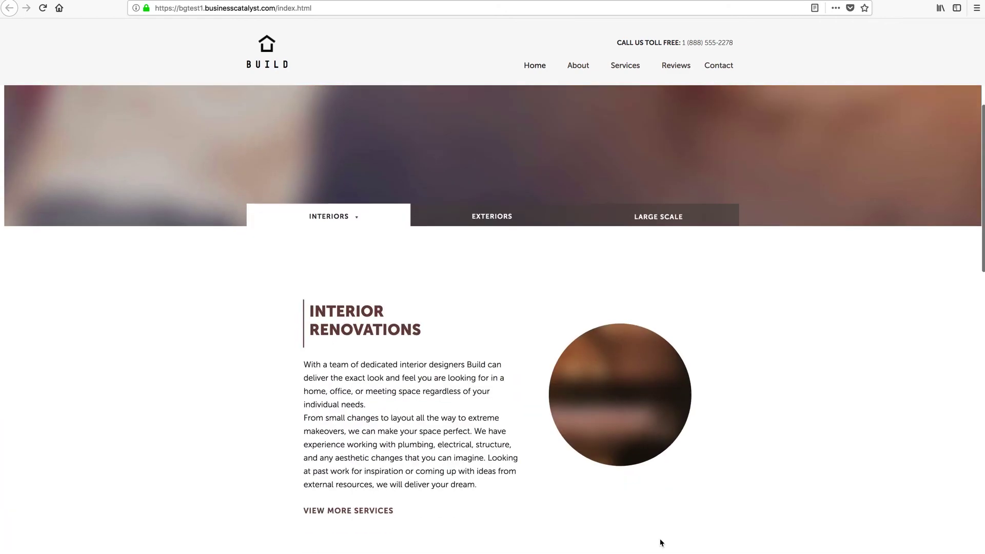
pyautogui.scroll(10, 662, 542)
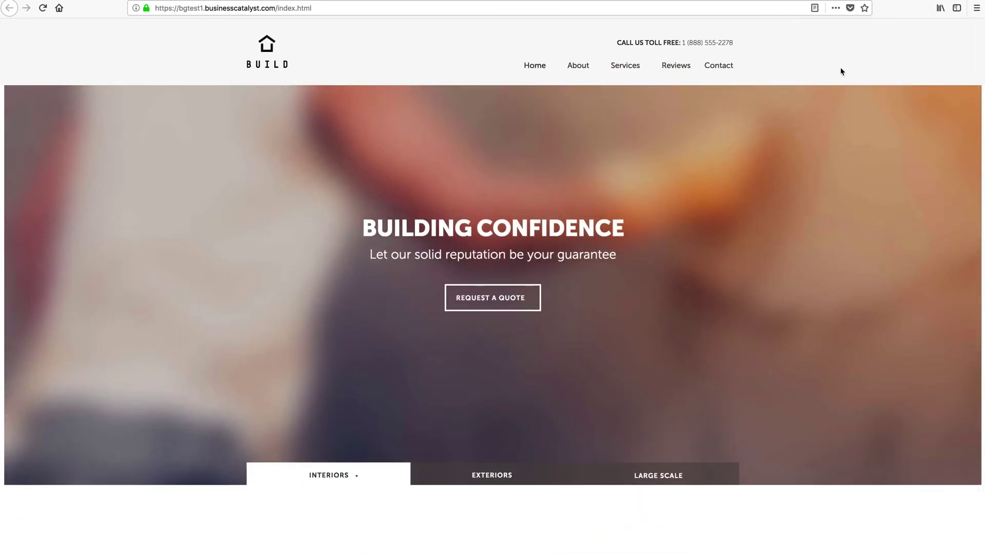
pyautogui.hotkey('ctrl', 'Tab')
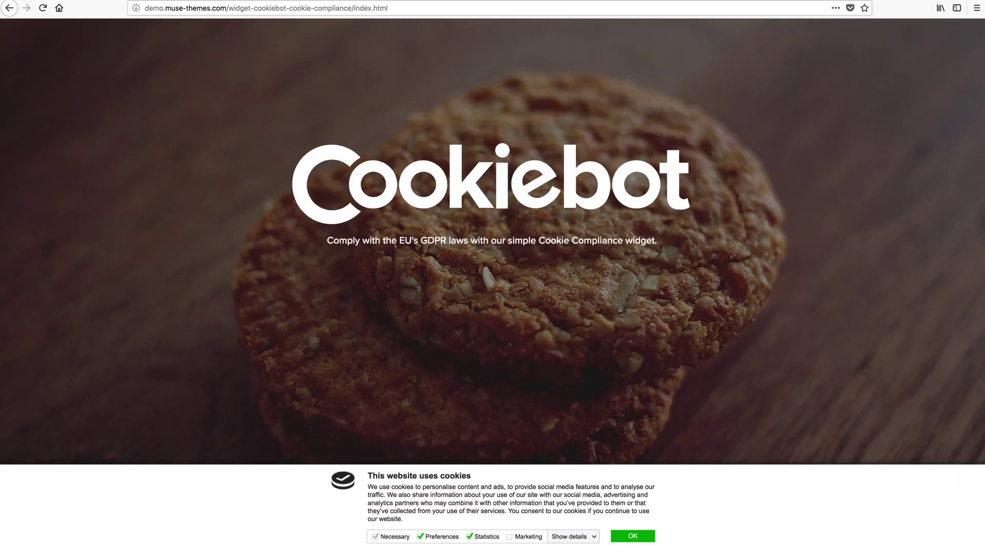